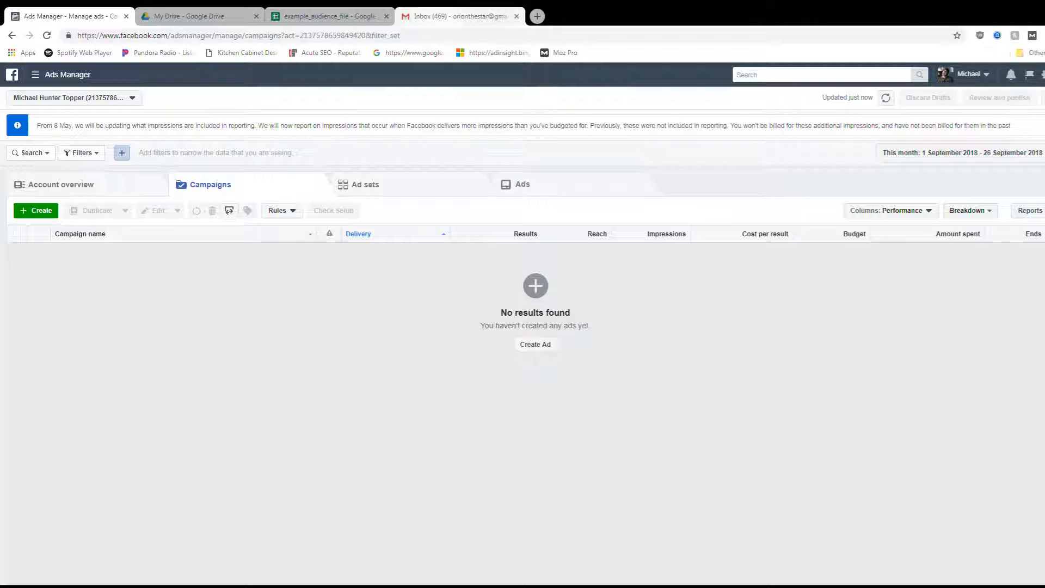
# Look over the customer list attachment in Gmail and the example_audience_file.csv preview in Google Drive
pyautogui.click(440, 16)
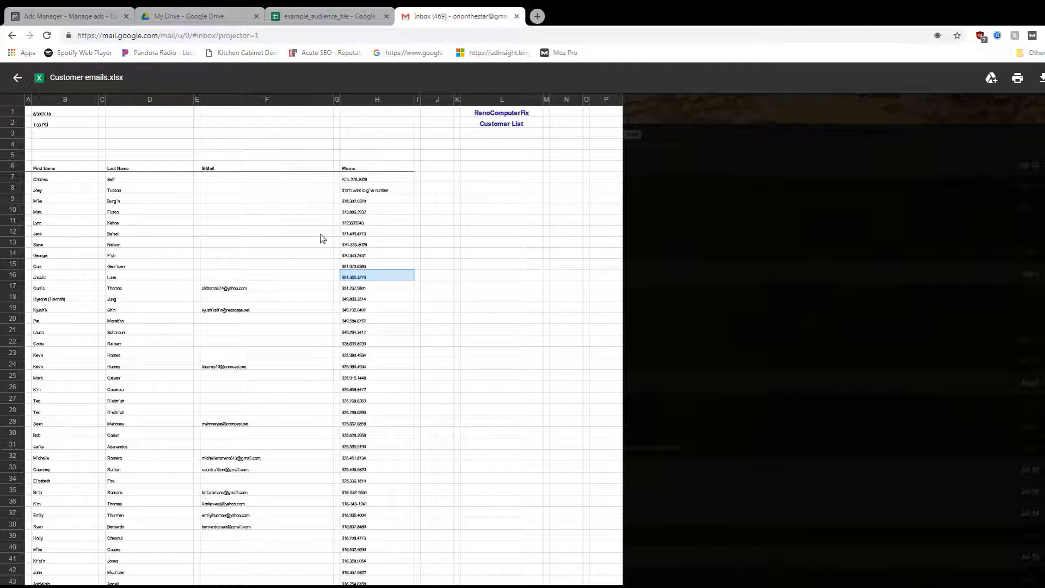
pyautogui.click(80, 20)
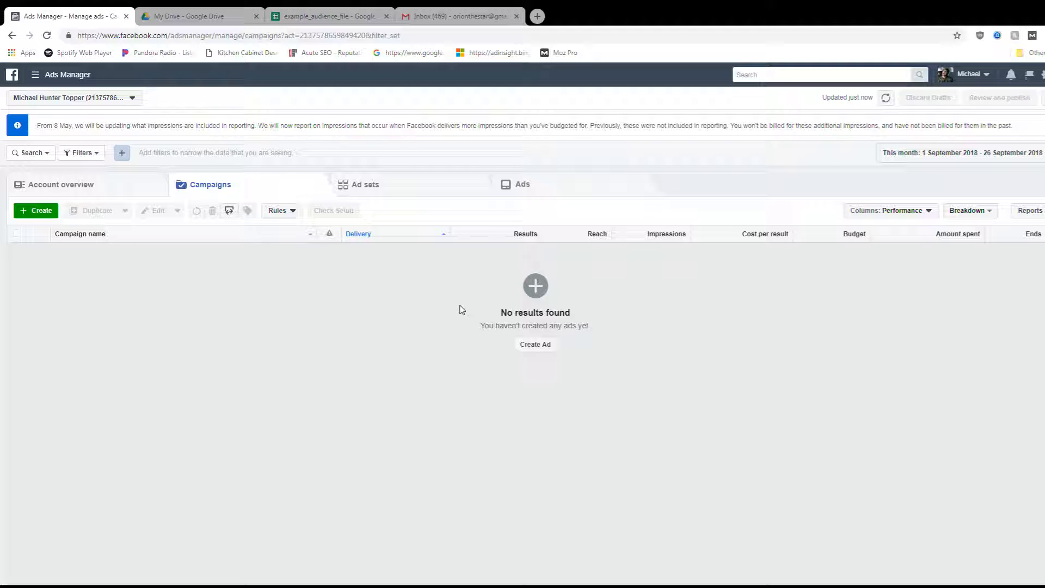
pyautogui.click(459, 22)
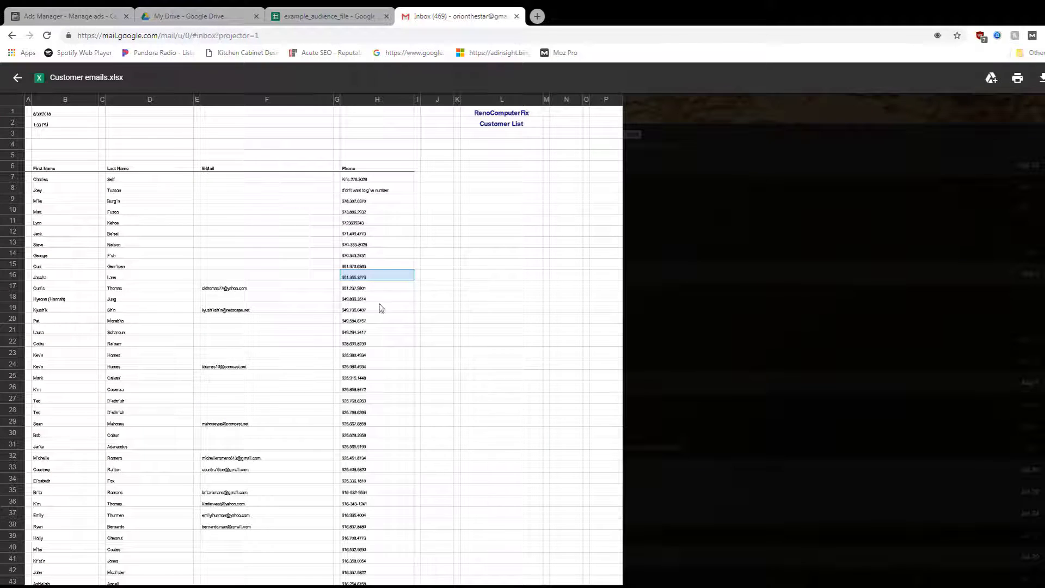
pyautogui.click(333, 16)
pyautogui.click(194, 16)
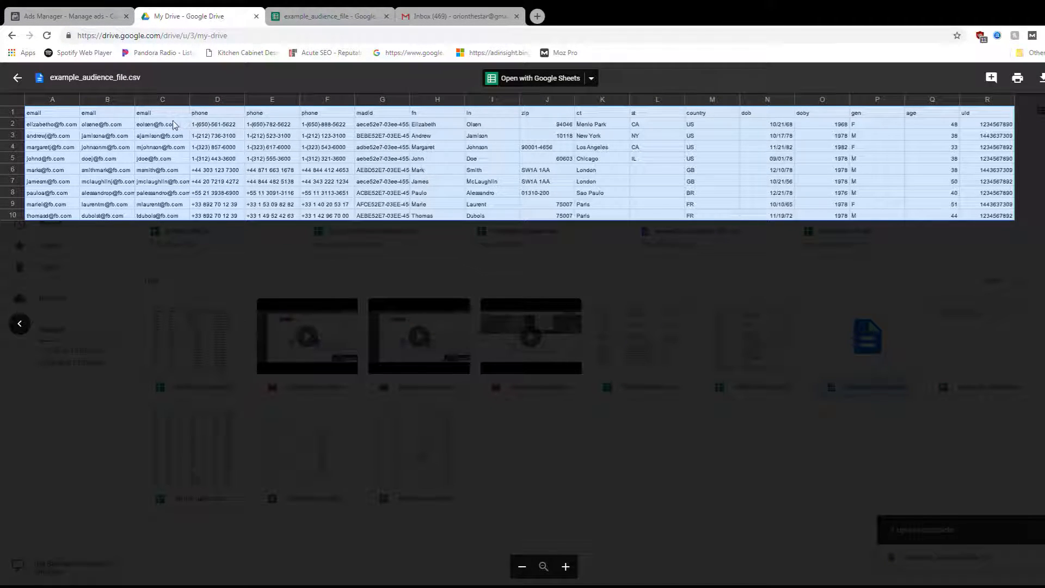
# Go through the example_audience_file spreadsheet's column headers in Google Sheets, from email and phone to country
pyautogui.click(328, 16)
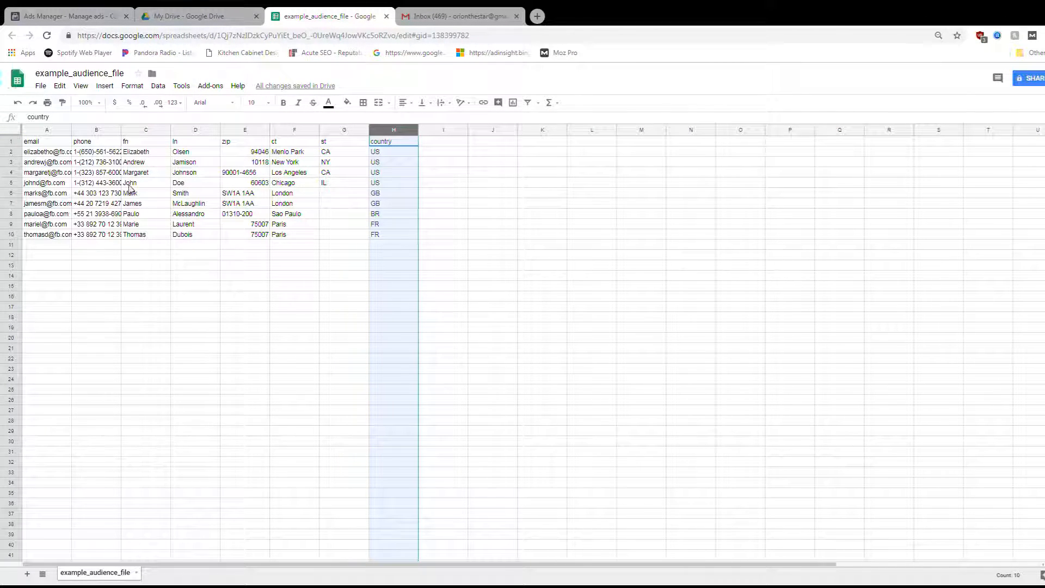
pyautogui.click(41, 144)
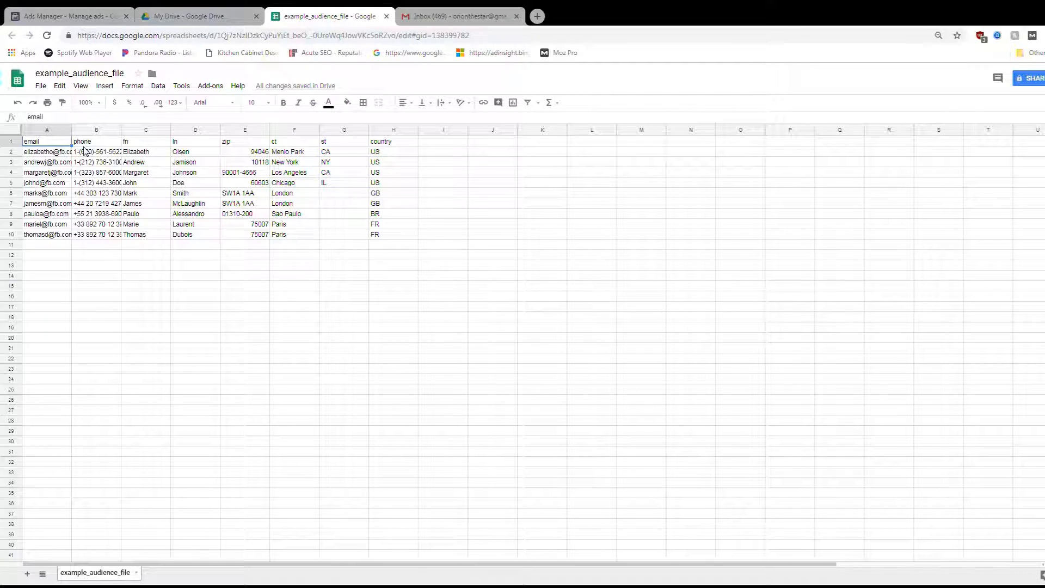
pyautogui.click(103, 143)
pyautogui.click(139, 143)
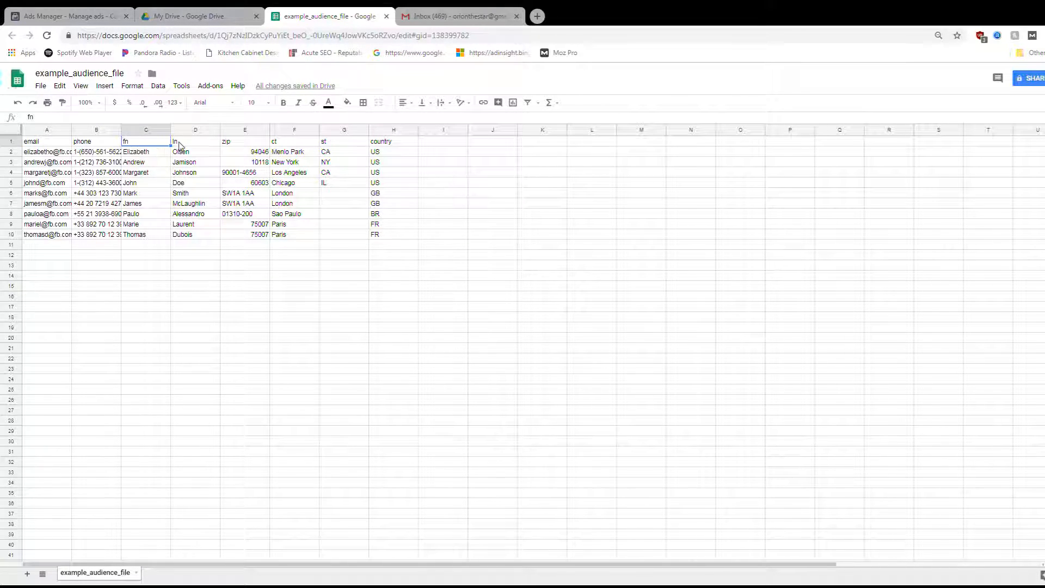
pyautogui.click(178, 145)
pyautogui.click(137, 146)
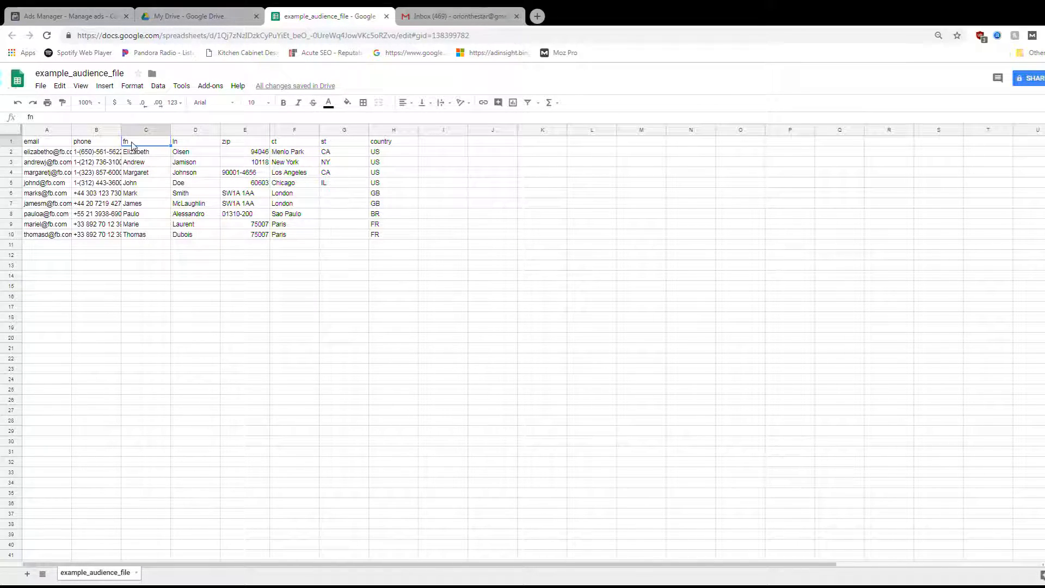
pyautogui.click(183, 144)
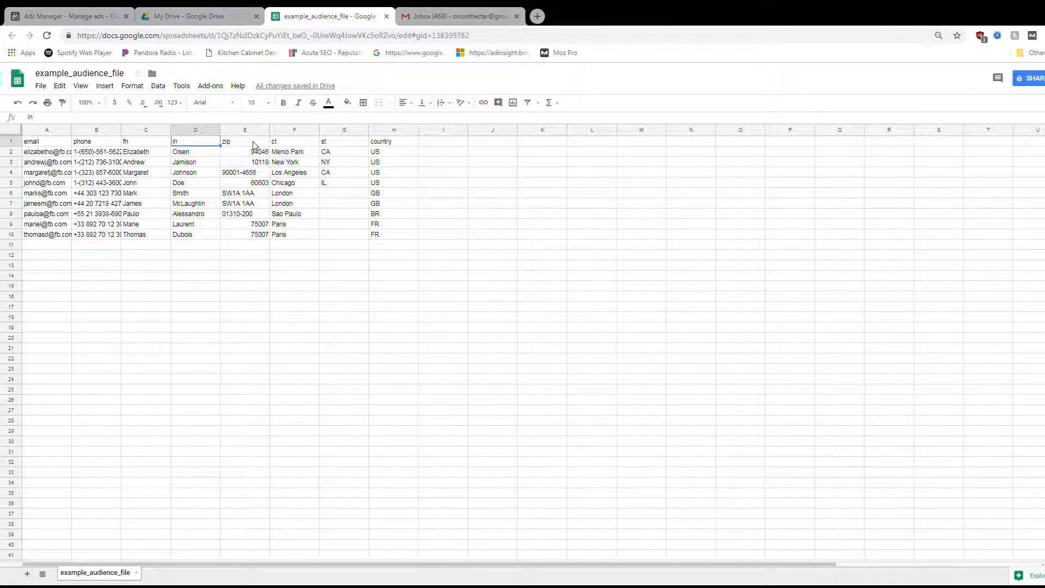
pyautogui.click(229, 146)
pyautogui.click(281, 145)
pyautogui.click(355, 145)
pyautogui.click(381, 145)
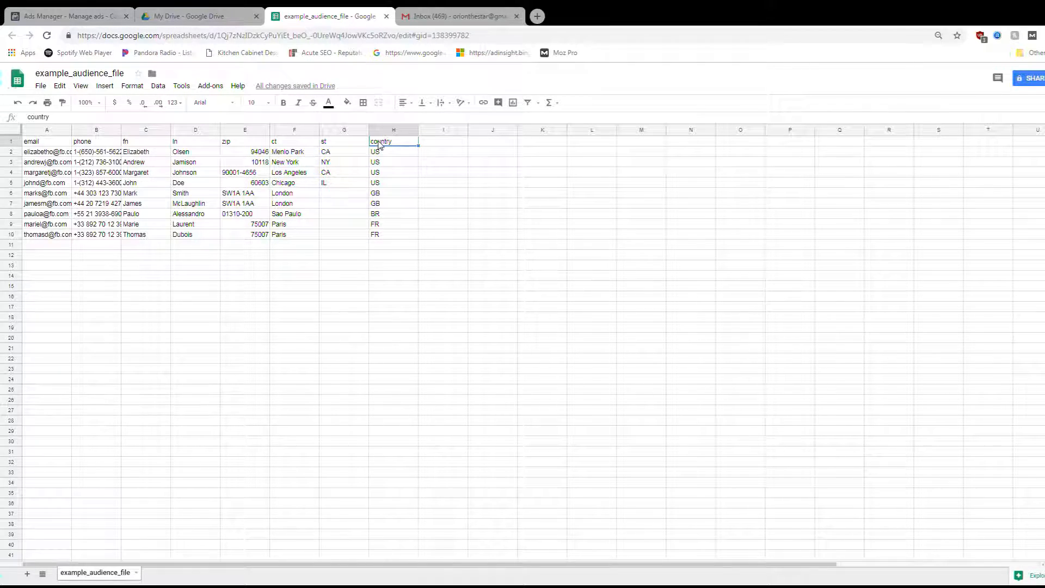
# Compare the spreadsheet's headers and its full data block with the customer list attachment in Gmail
pyautogui.click(58, 146)
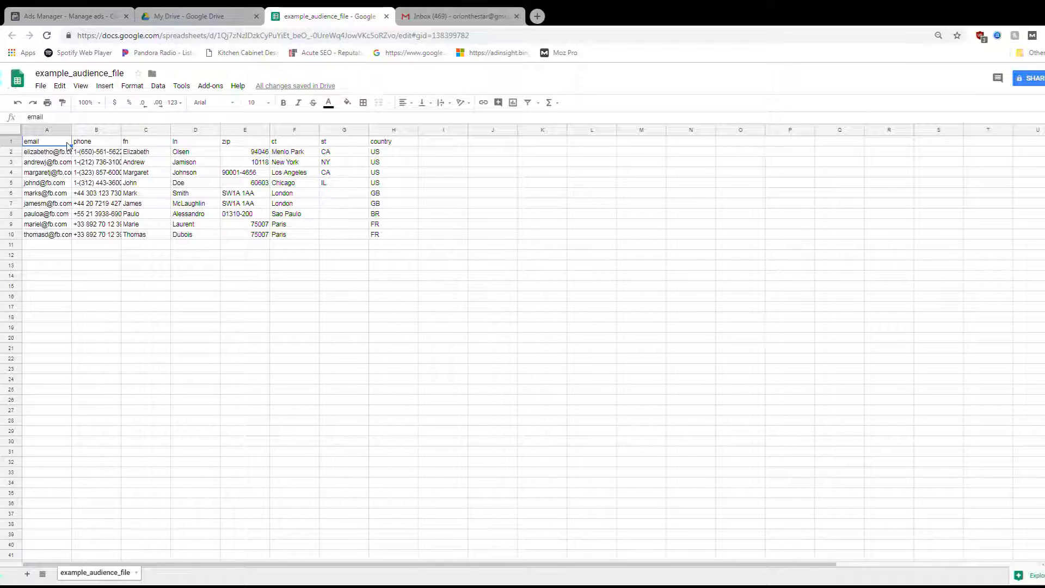
pyautogui.click(103, 143)
pyautogui.click(156, 144)
pyautogui.click(182, 147)
pyautogui.click(250, 145)
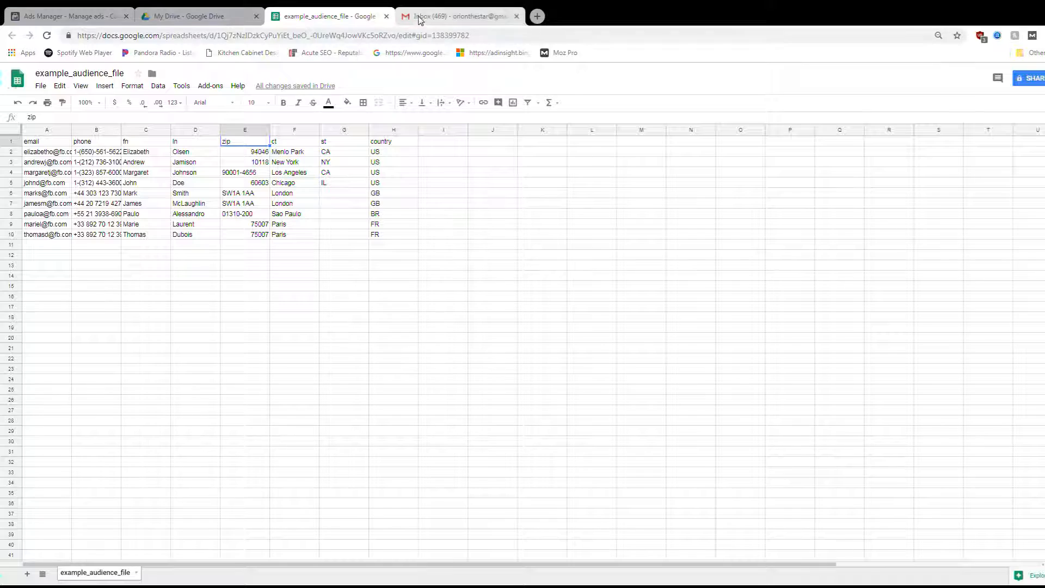
pyautogui.click(424, 16)
pyautogui.click(299, 20)
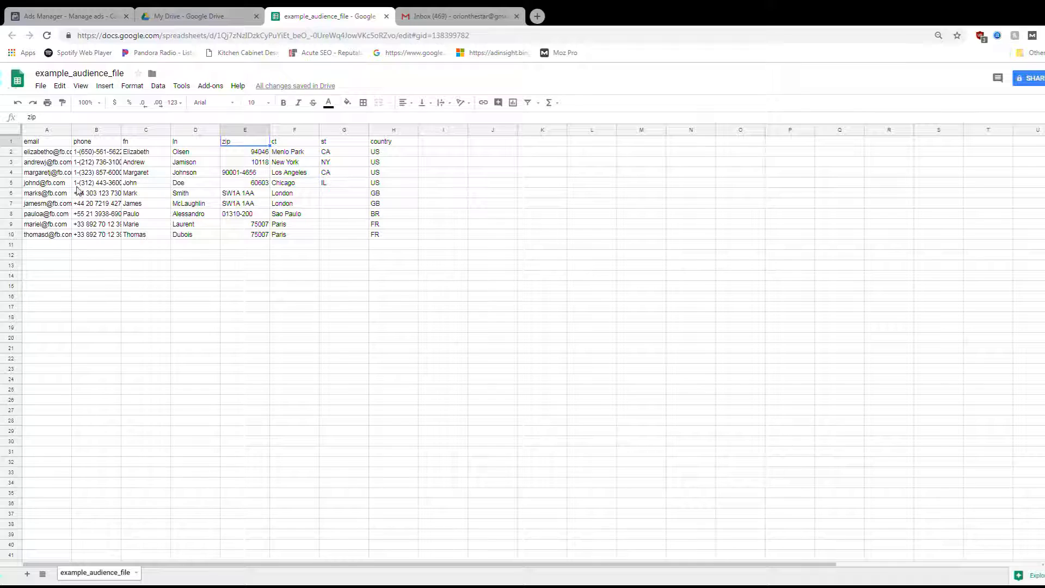
pyautogui.moveTo(52, 142); pyautogui.dragTo(414, 236)
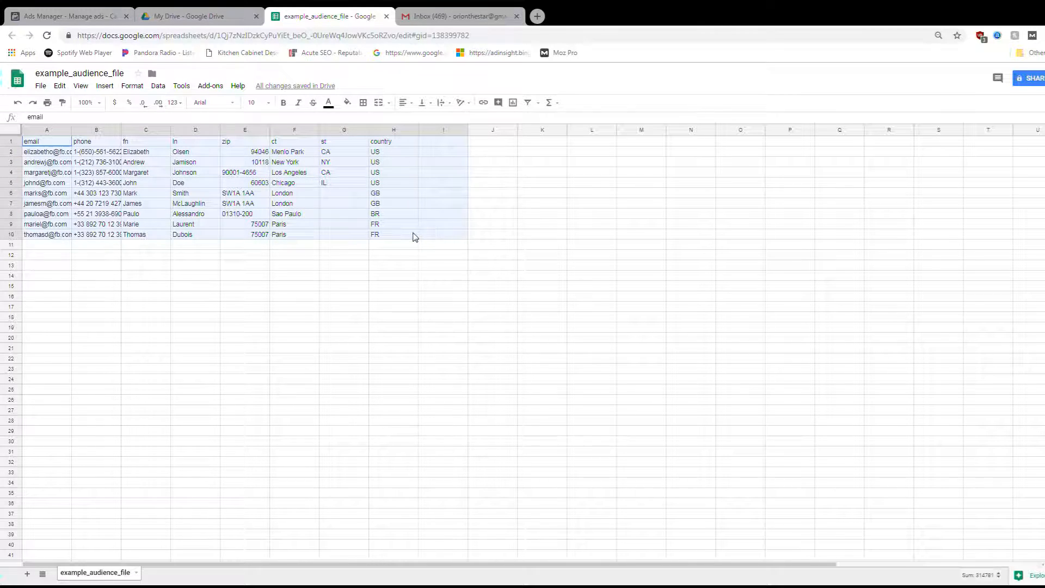
pyautogui.click(423, 267)
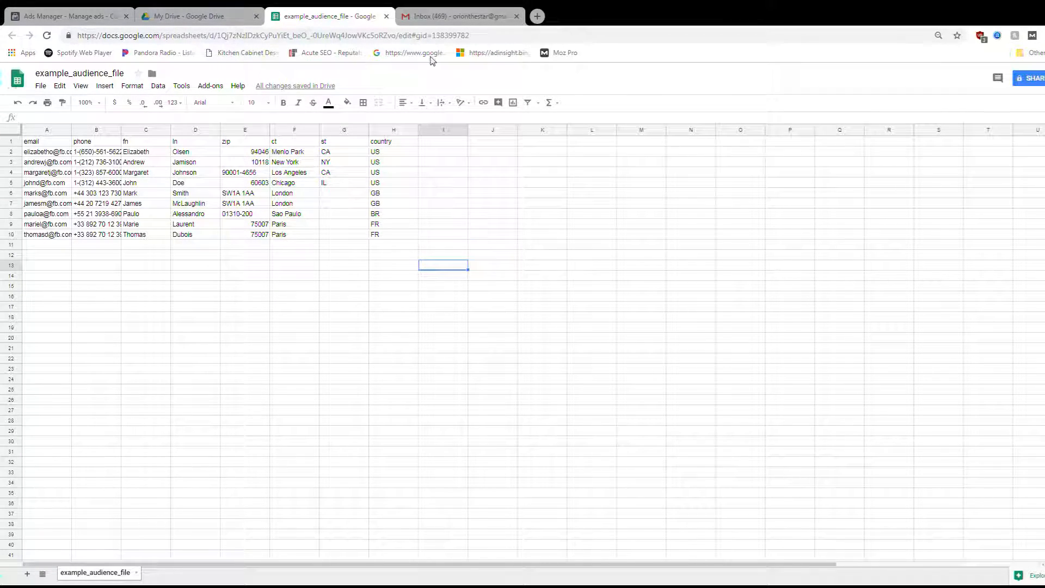
# Switch to Facebook Ads Manager and open the Audiences page
pyautogui.click(68, 16)
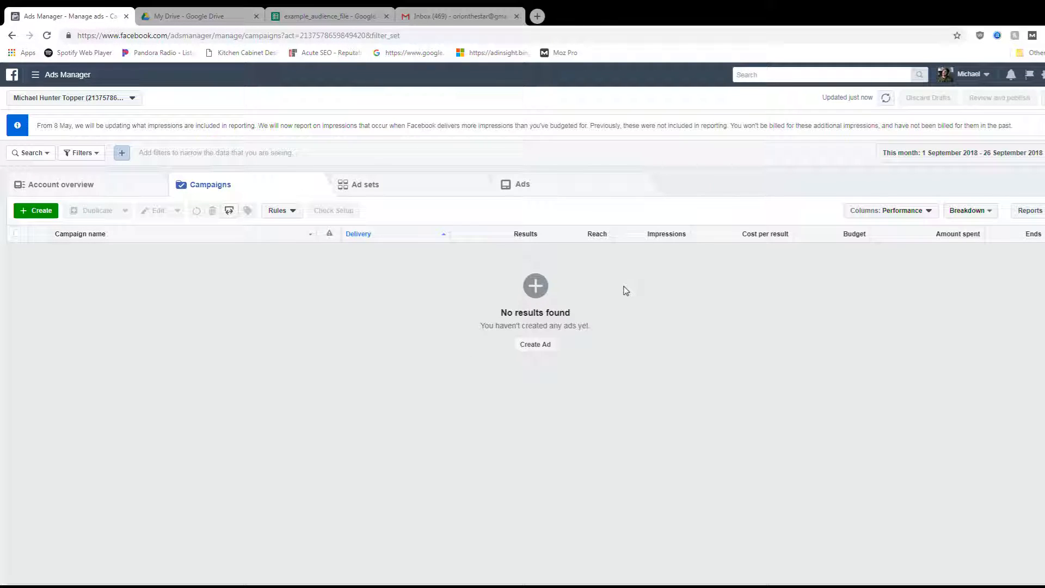
pyautogui.click(169, 17)
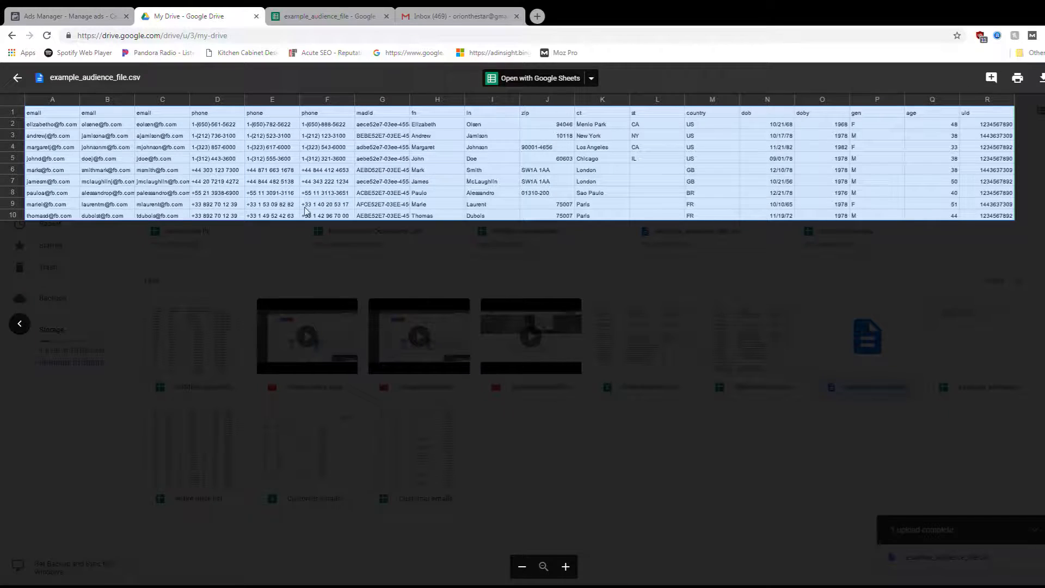
pyautogui.click(98, 24)
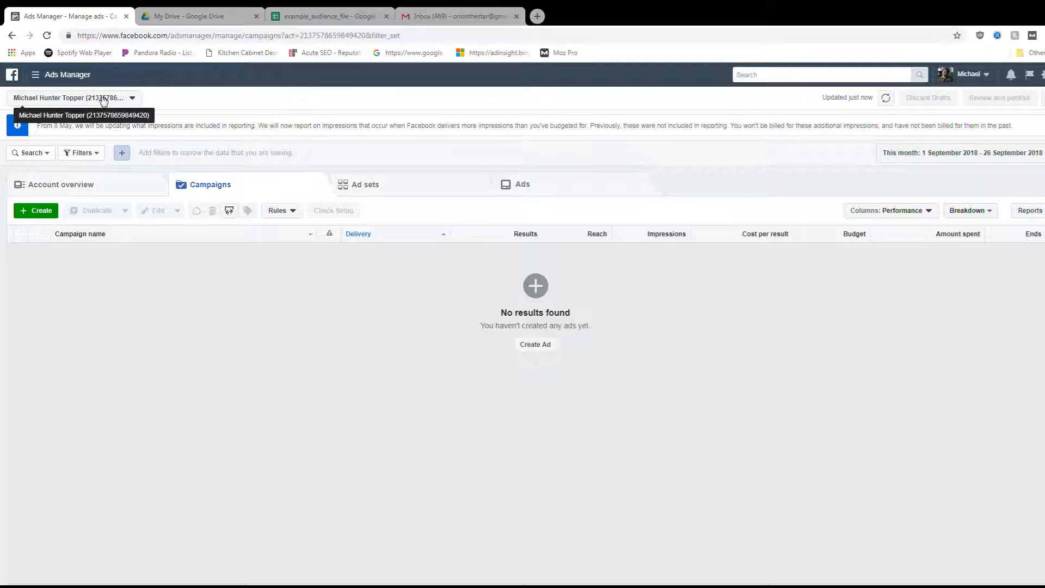
pyautogui.click(73, 79)
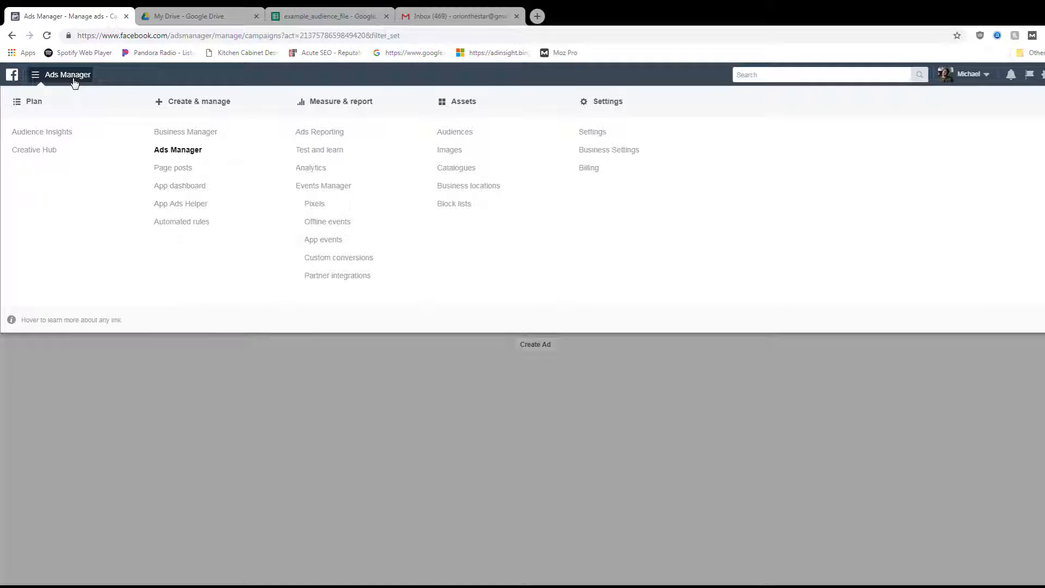
pyautogui.click(459, 139)
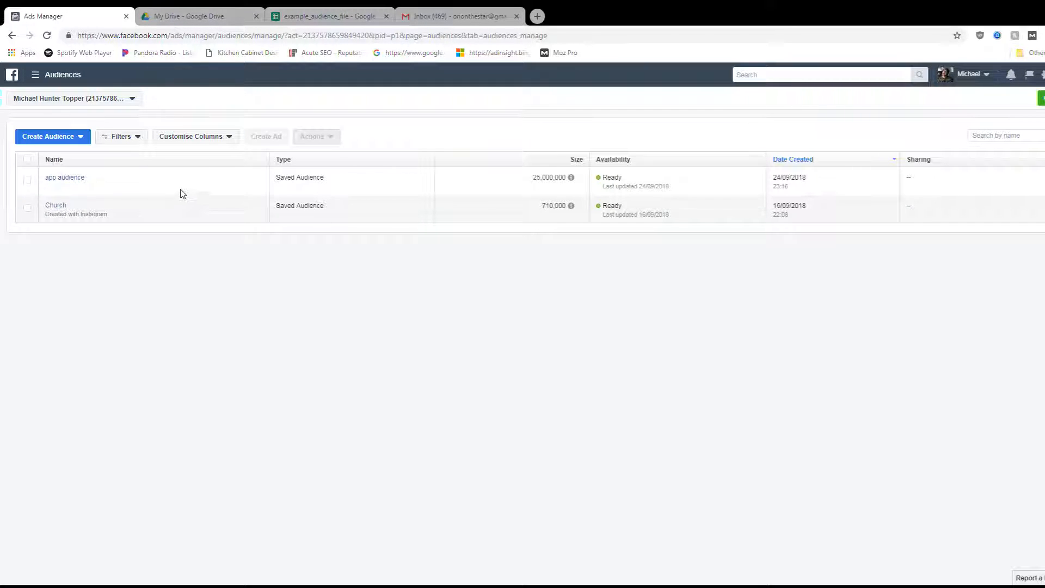
# Start a custom audience from a customer file using your own file or pasted data, and accept the Custom Audience terms
pyautogui.click(71, 141)
pyautogui.click(66, 157)
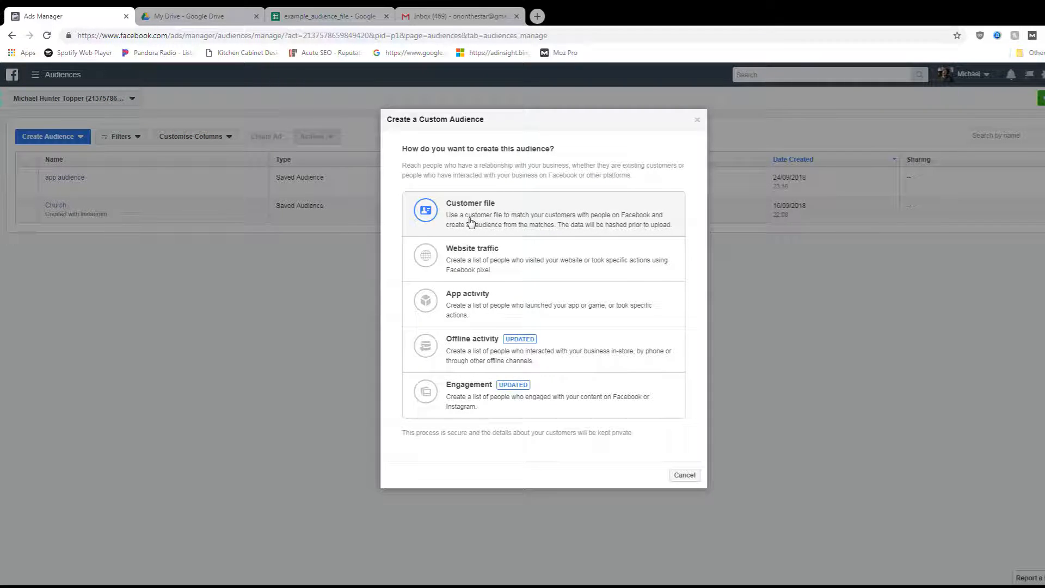
pyautogui.click(471, 221)
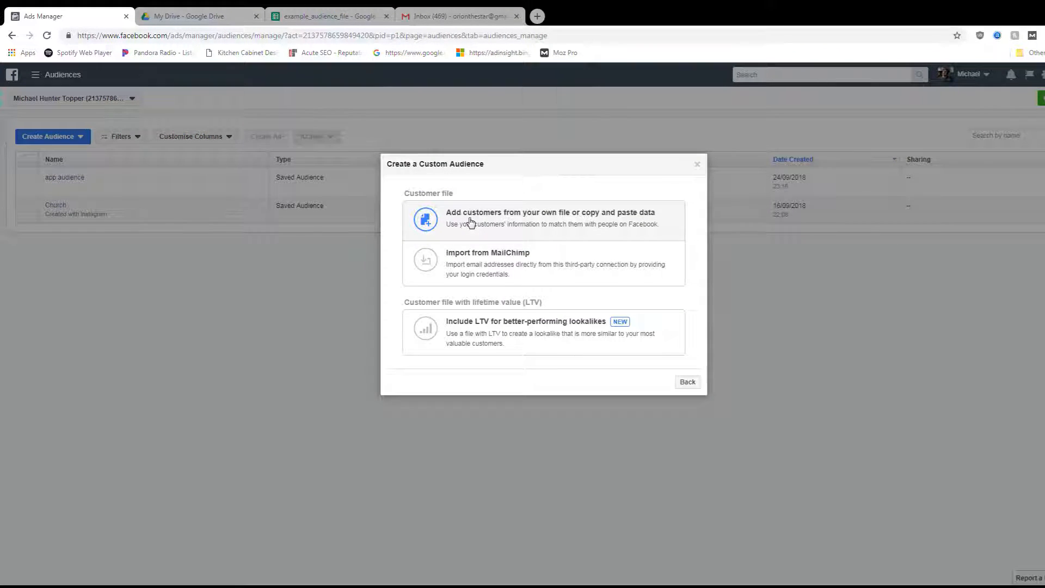
pyautogui.click(499, 216)
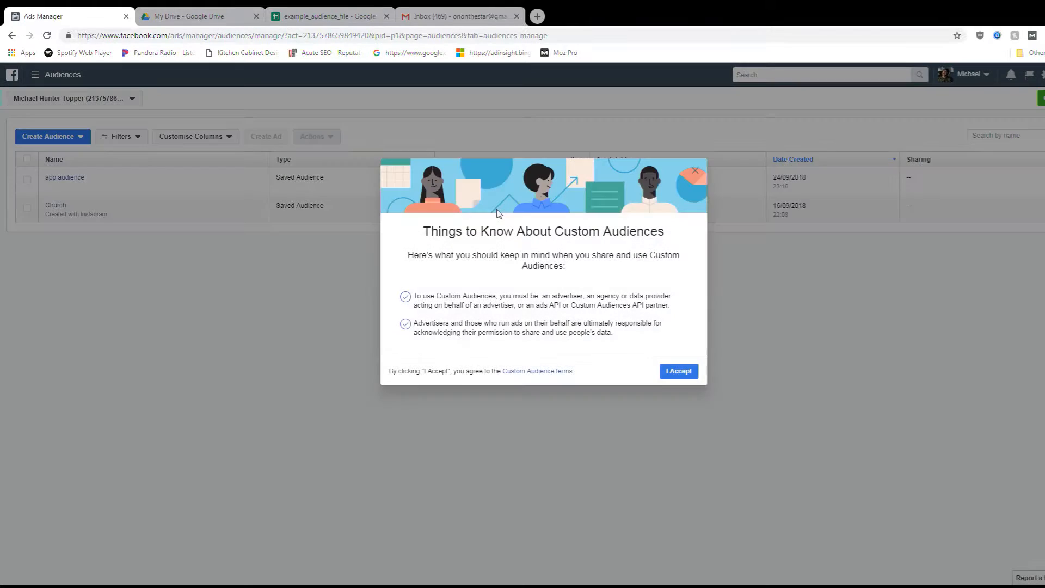
pyautogui.click(690, 371)
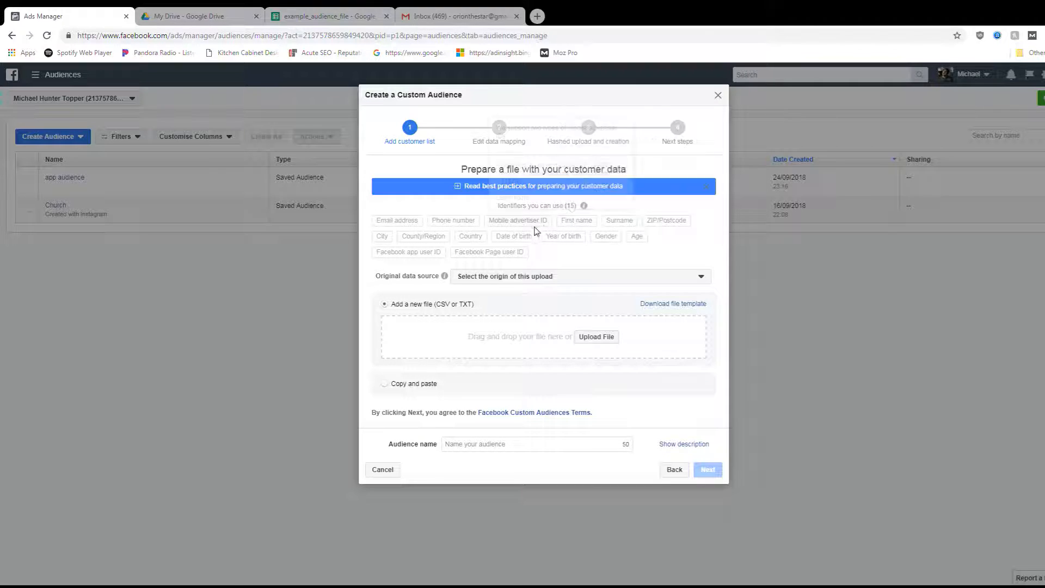
# Set the upload's original data source to Directly from customers
pyautogui.moveTo(435, 223)
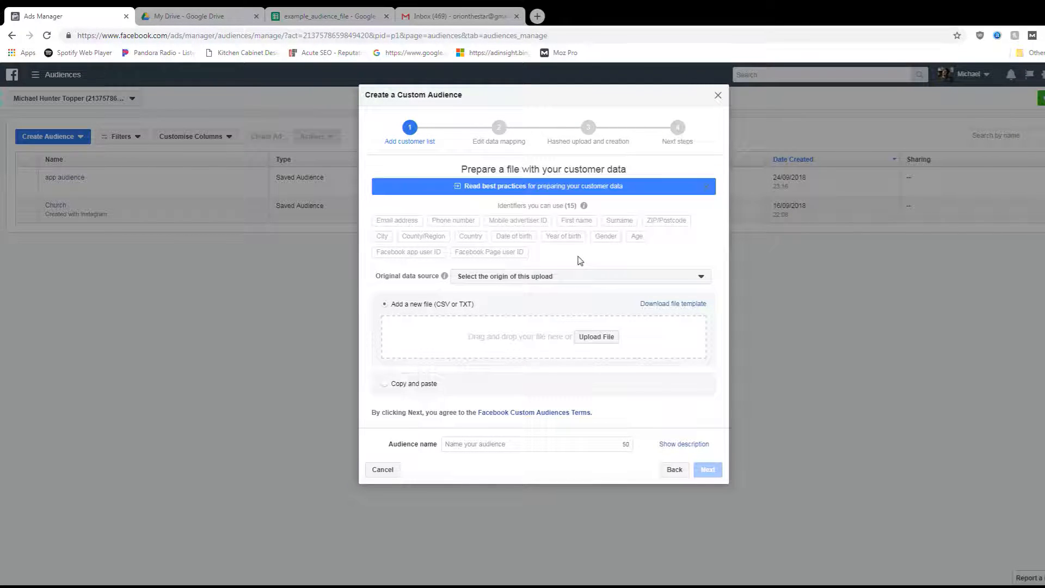
pyautogui.click(570, 277)
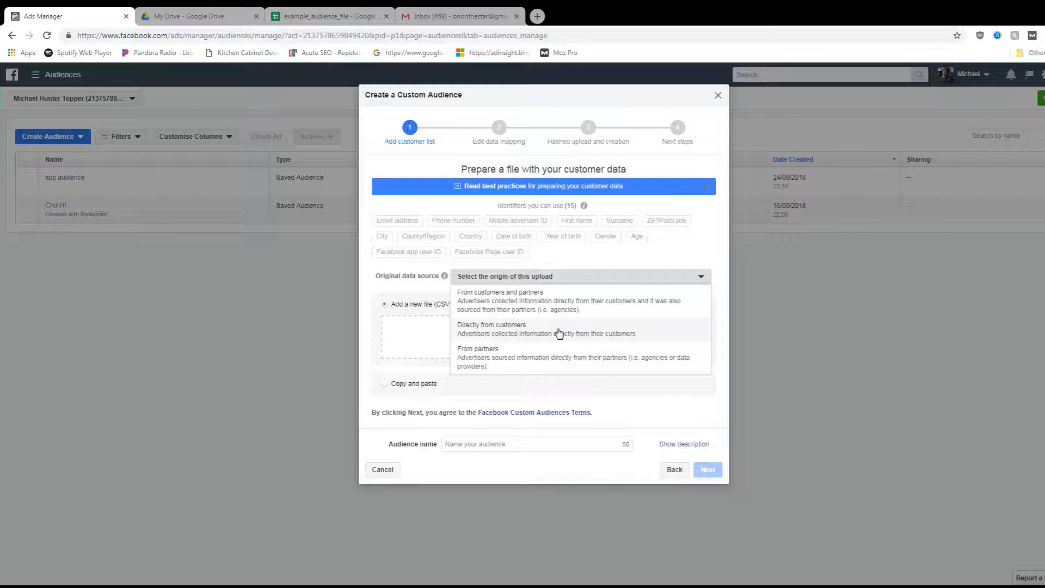
pyautogui.click(538, 331)
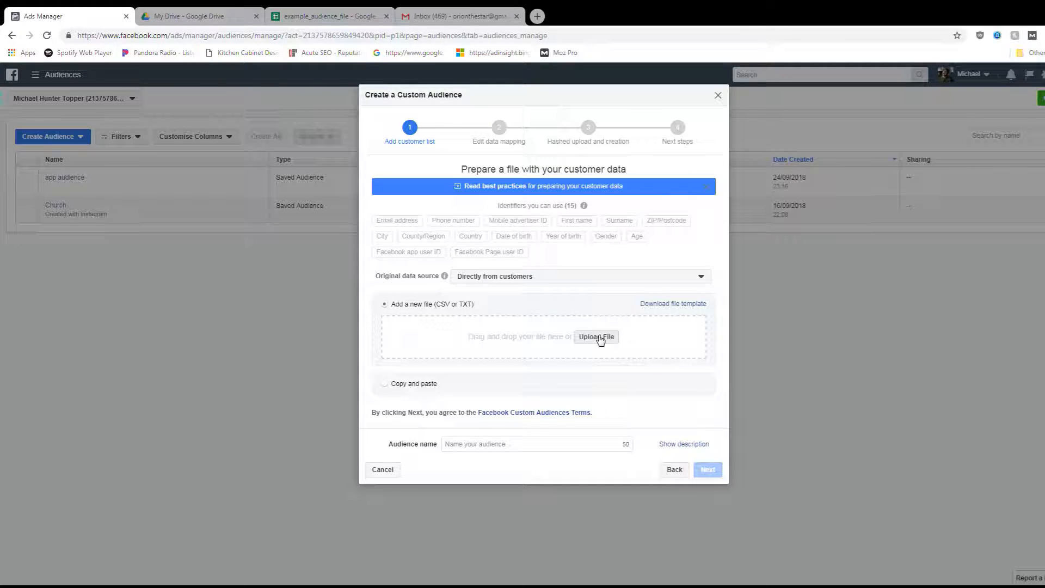
# Switch to the example_audience_file spreadsheet in Google Sheets and download the current sheet as comma-separated values
pyautogui.click(193, 16)
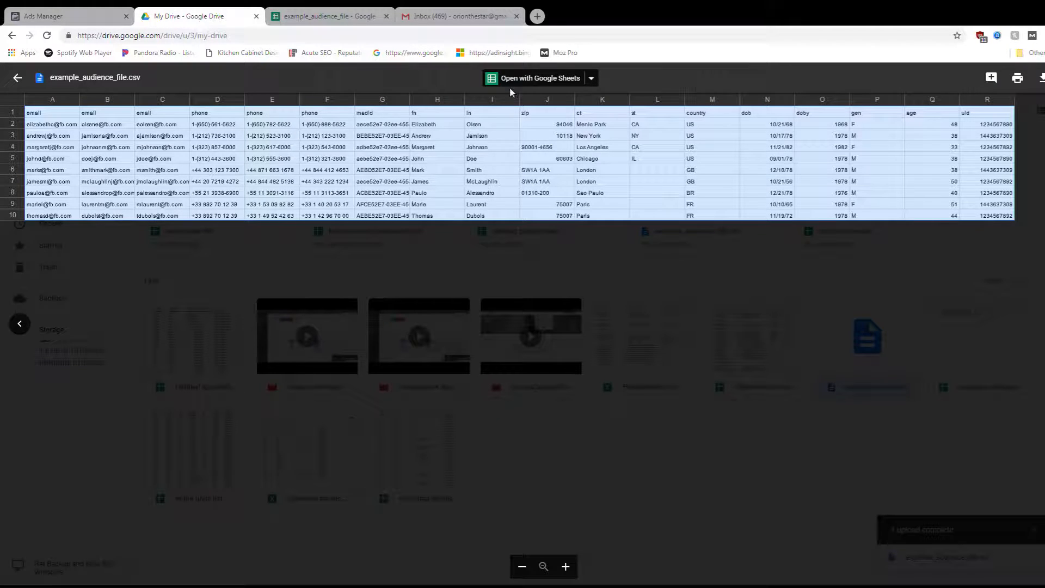
pyautogui.click(319, 17)
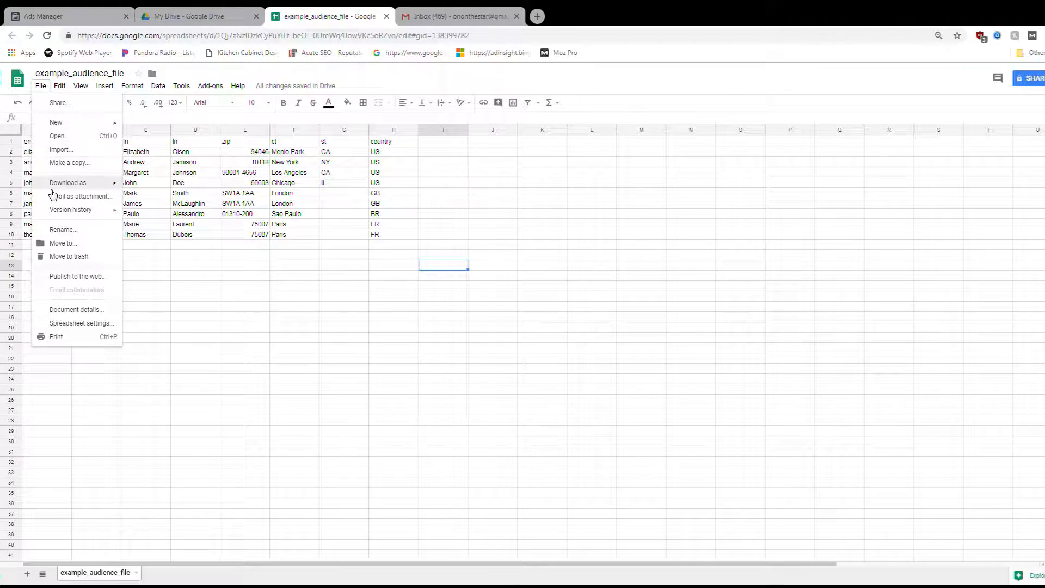
pyautogui.moveTo(71, 183)
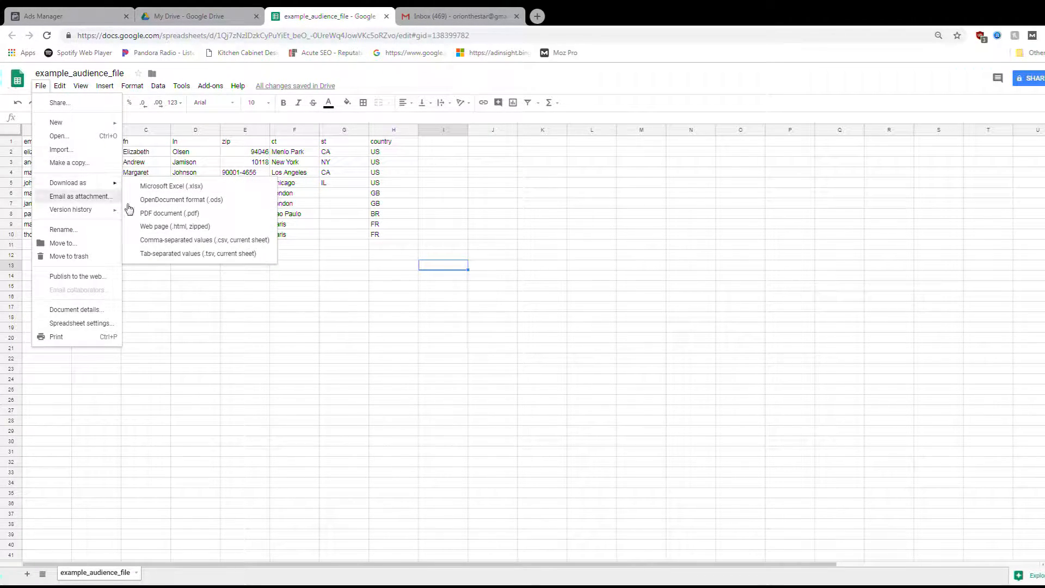
pyautogui.click(230, 242)
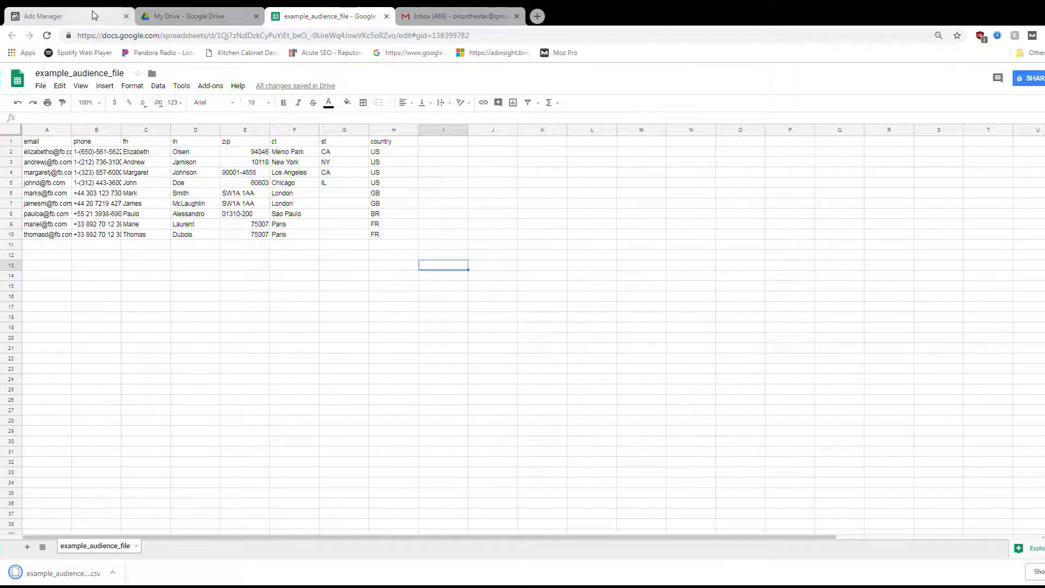
# Add the downloaded CSV to the custom audience in Ads Manager, keep the suggested audience name, and continue to data mapping
pyautogui.click(71, 16)
pyautogui.moveTo(63, 573); pyautogui.dragTo(445, 330)
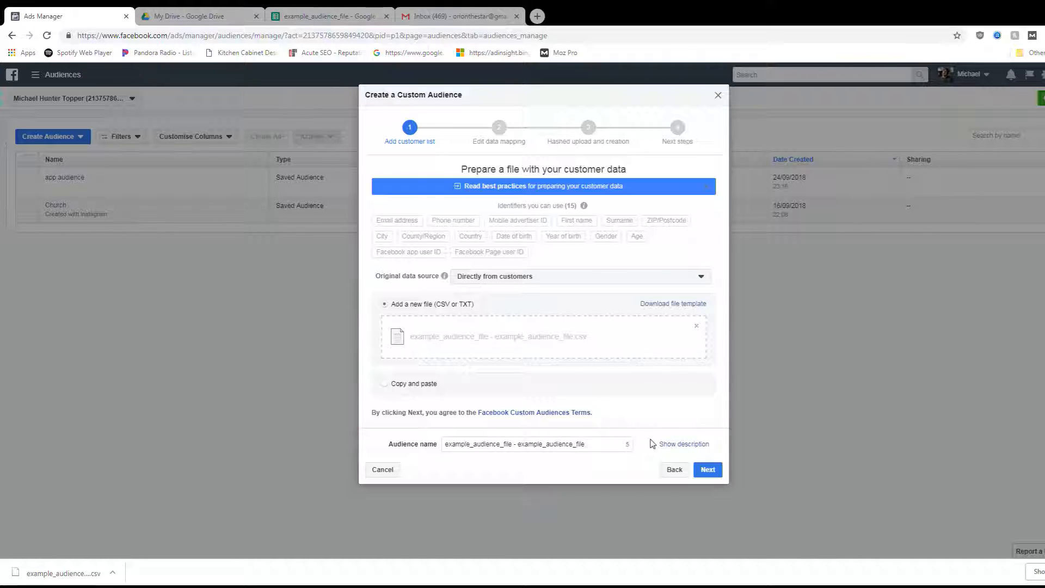
pyautogui.click(614, 444)
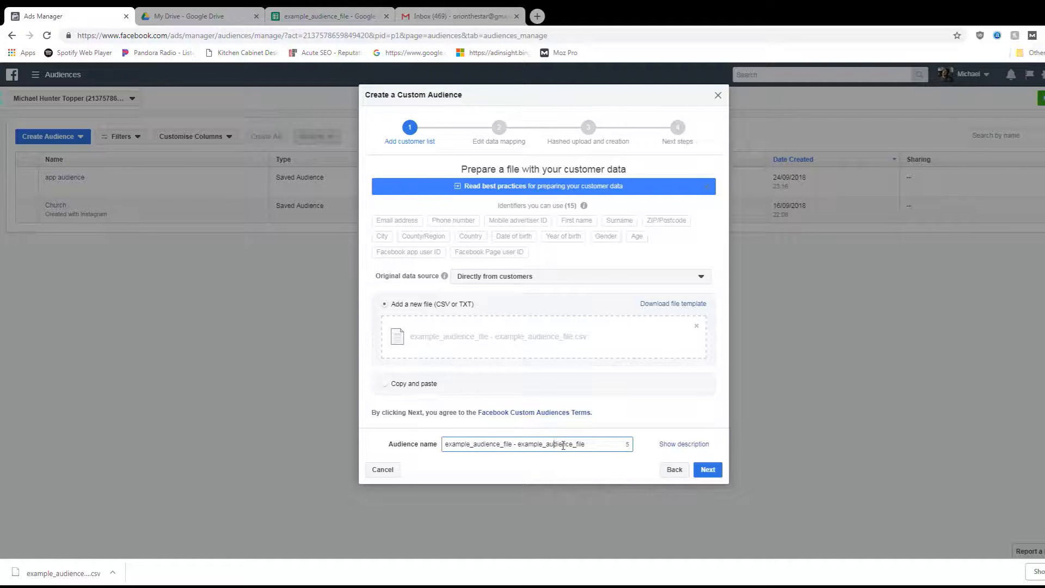
pyautogui.click(708, 469)
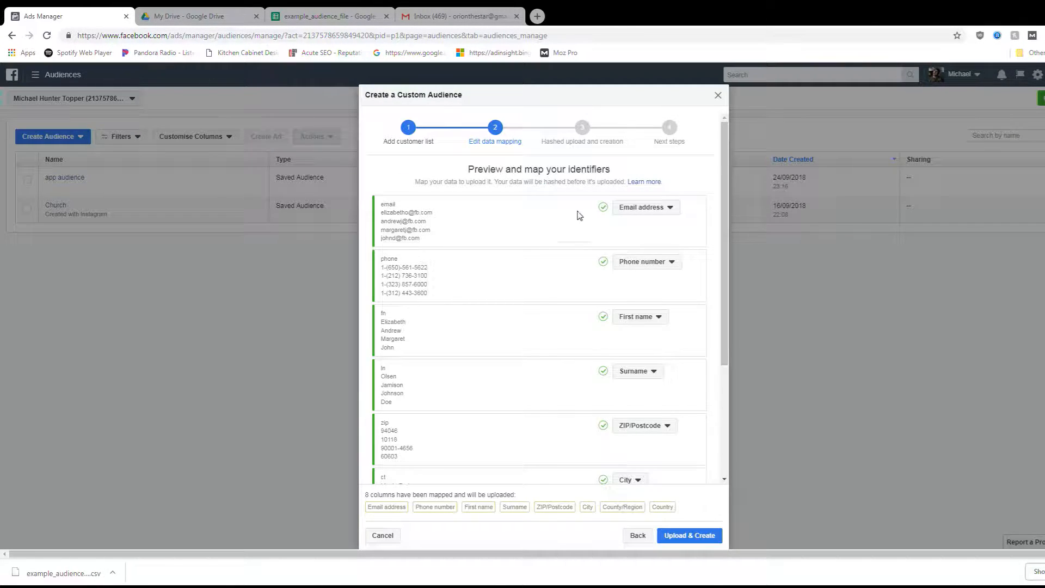
# Check how each column of the customer file is mapped to an identifier, including the email address mapping status
pyautogui.scroll(-3, 583, 266)
pyautogui.scroll(1, 595, 256)
pyautogui.scroll(3, 597, 276)
pyautogui.scroll(-3, 479, 268)
pyautogui.scroll(3, 545, 245)
pyautogui.moveTo(600, 216)
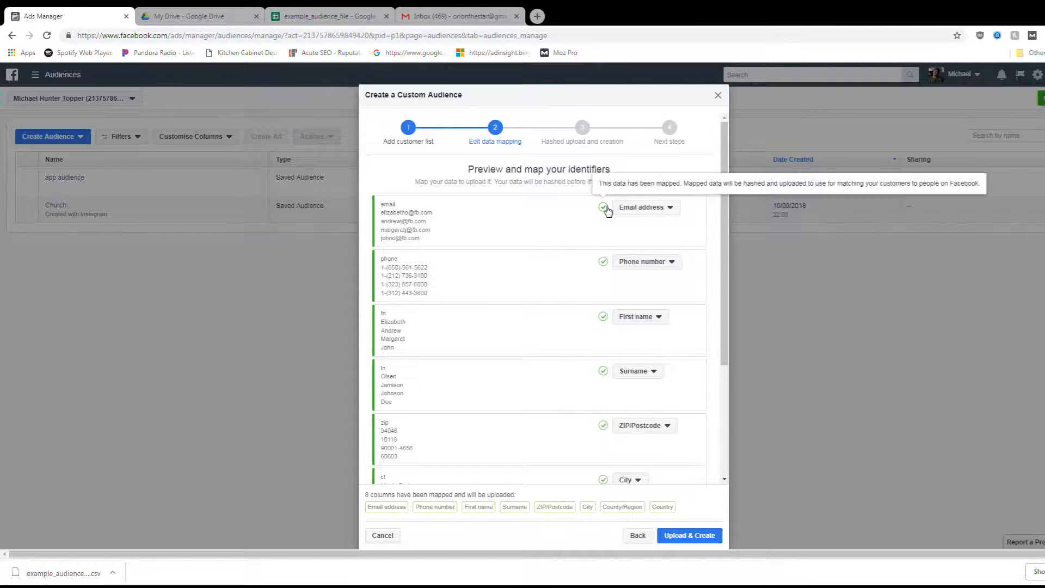
# Switch to the example_audience_file spreadsheet in Google Sheets and review the header row from email to country
pyautogui.click(190, 16)
pyautogui.click(318, 21)
pyautogui.moveTo(69, 141); pyautogui.dragTo(382, 144)
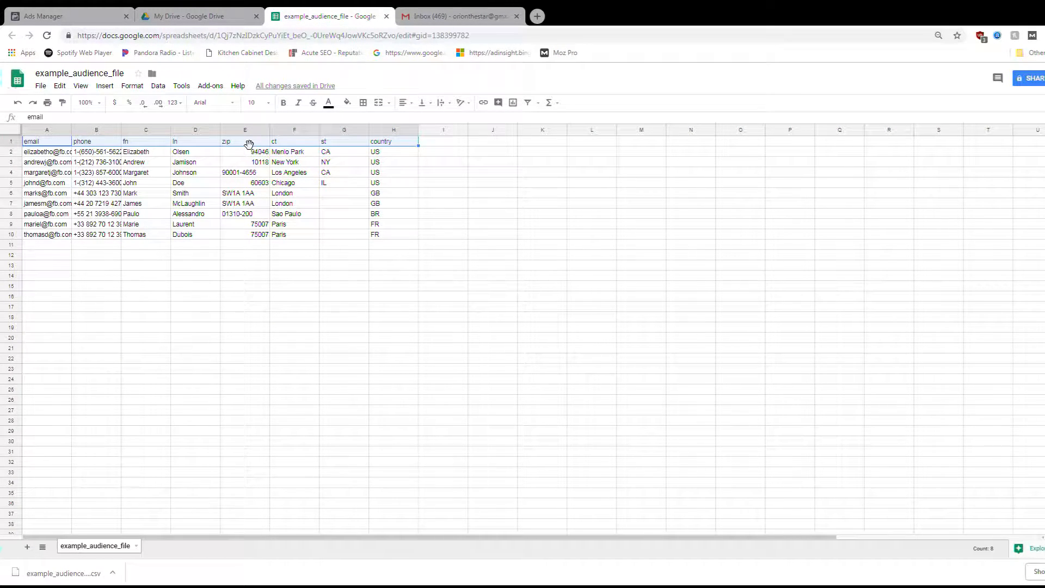
# Switch back to Ads Manager and review the identifier options for the email and phone columns, keeping Email address and Phone number
pyautogui.click(82, 18)
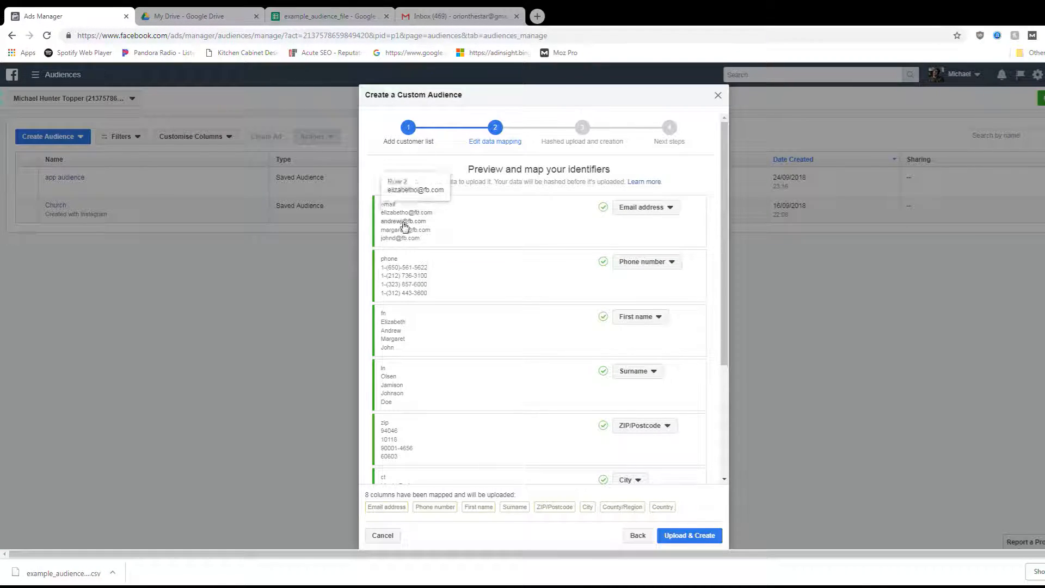
pyautogui.click(645, 214)
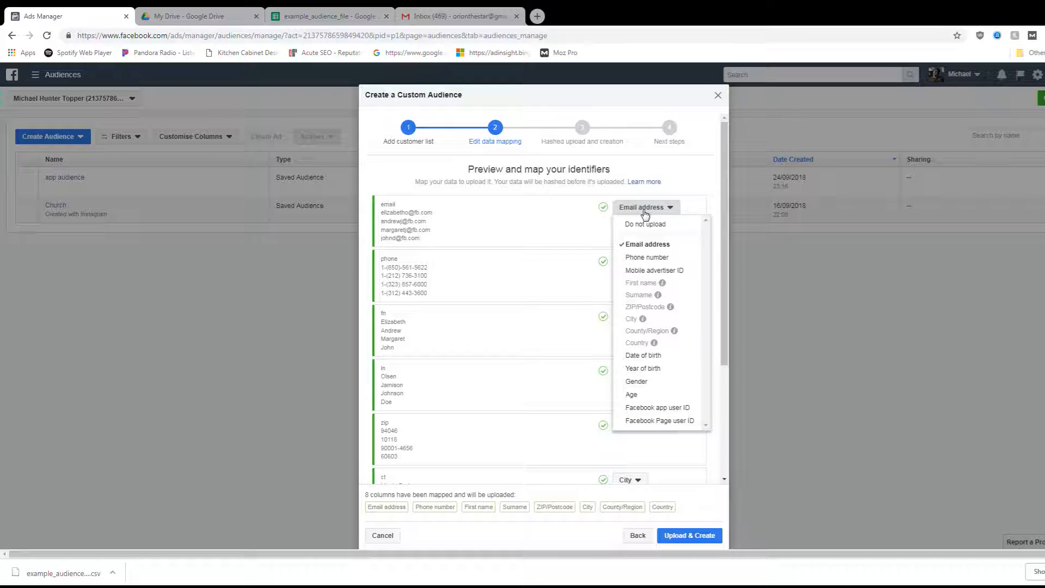
pyautogui.click(643, 246)
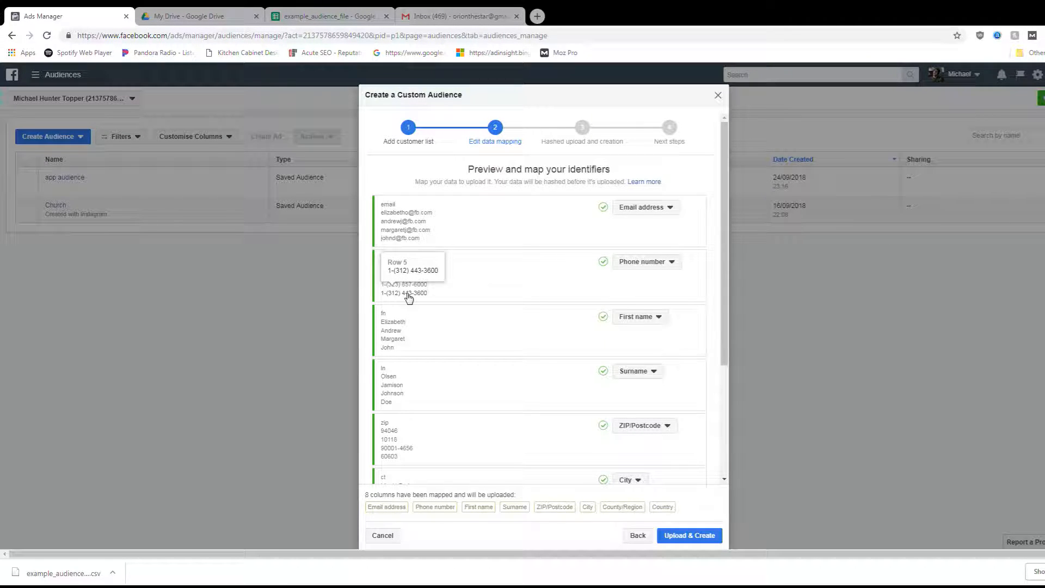
pyautogui.click(626, 264)
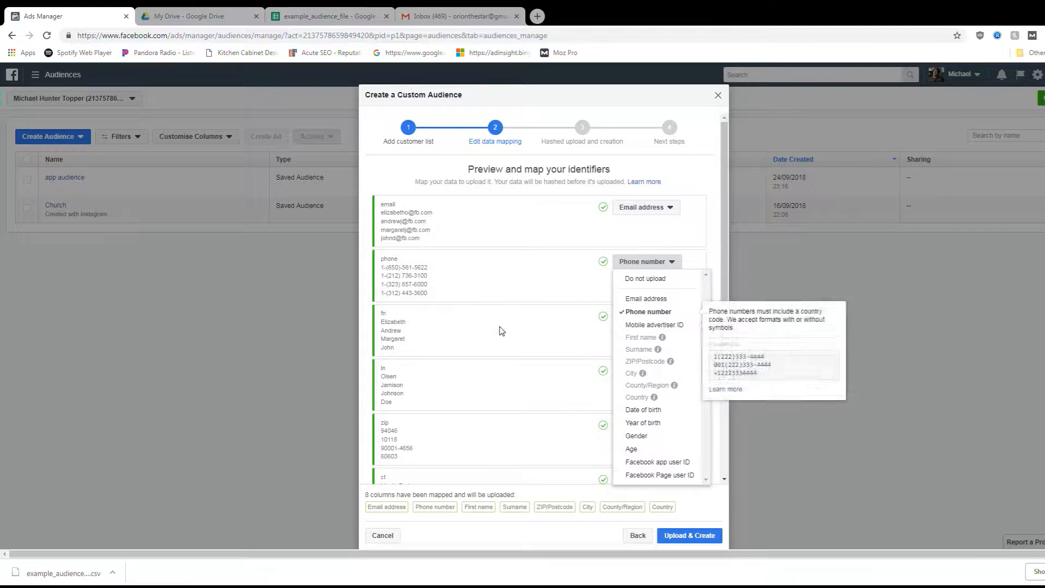
pyautogui.click(571, 251)
# Examine the remaining column mappings down to Country and the summary of identifiers selected for upload
pyautogui.scroll(-3, 570, 334)
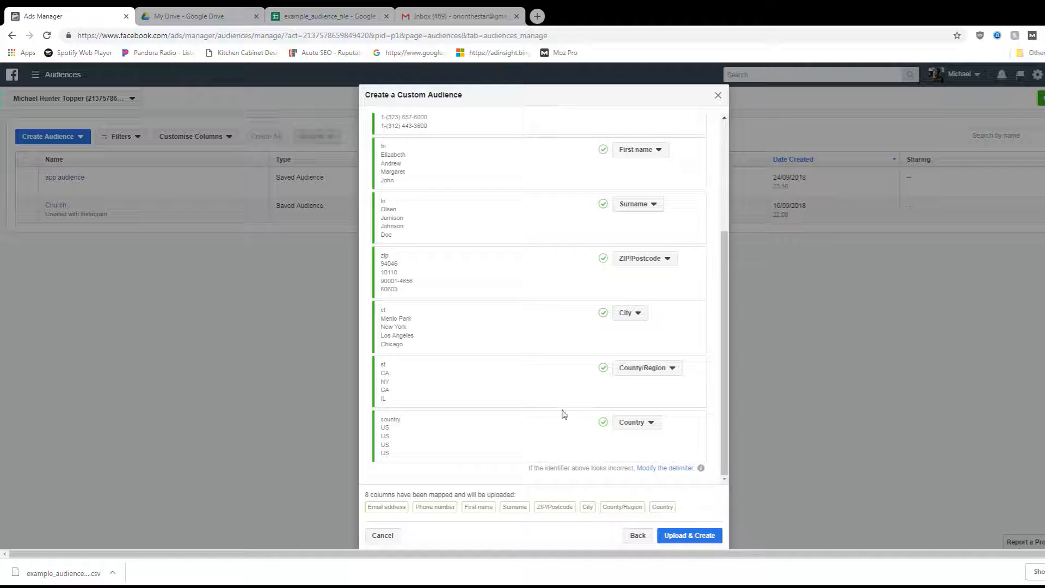
pyautogui.scroll(5, 490, 427)
pyautogui.scroll(-5, 512, 327)
pyautogui.scroll(5, 518, 362)
pyautogui.scroll(-5, 515, 375)
pyautogui.scroll(-1, 537, 474)
pyautogui.moveTo(399, 472); pyautogui.dragTo(531, 472)
pyautogui.click(550, 479)
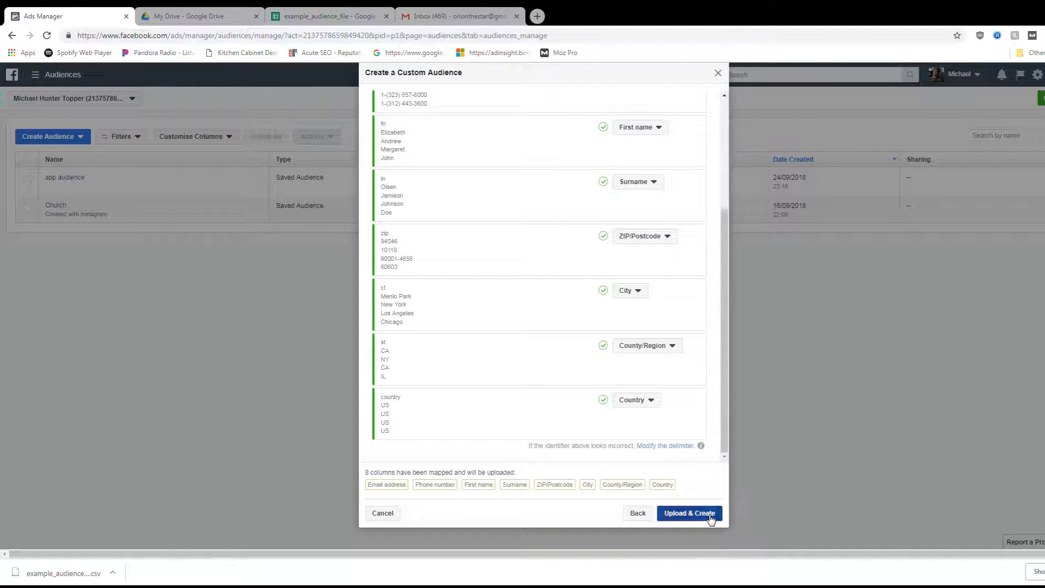
# Upload the mapped customer data to create the custom audience, and finish without creating a lookalike audience or an ad
pyautogui.click(709, 514)
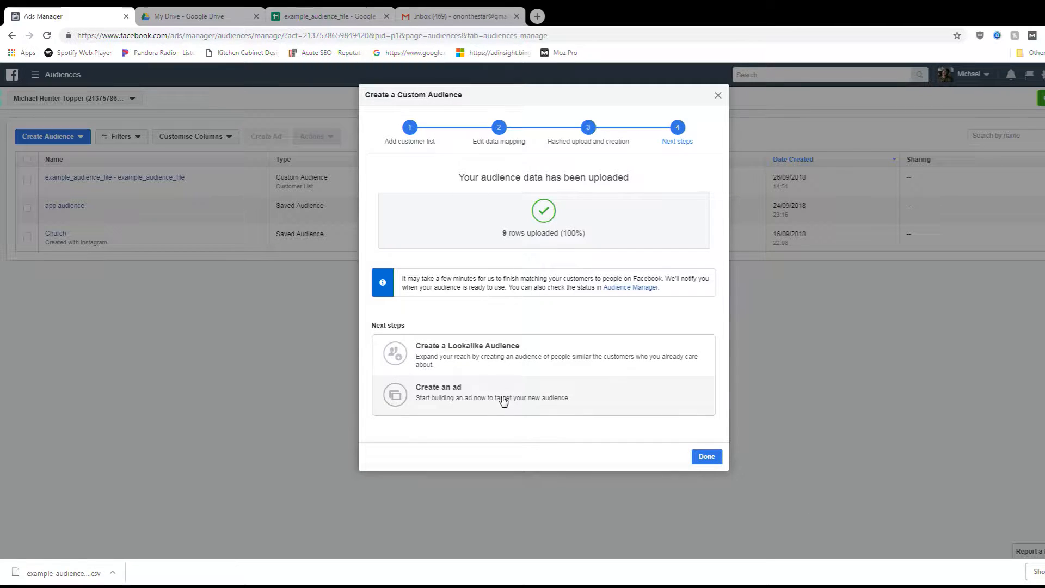
pyautogui.click(711, 460)
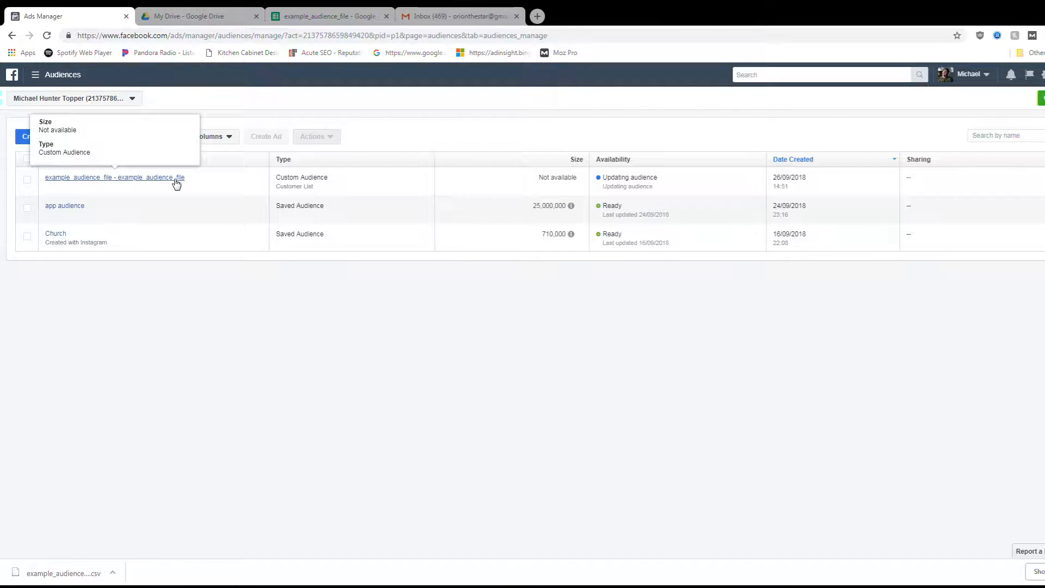
# Check the availability status and details of the new example_audience_file custom audience in the audience list
pyautogui.moveTo(661, 181); pyautogui.dragTo(619, 183)
pyautogui.click(646, 179)
pyautogui.click(626, 179)
pyautogui.click(610, 184)
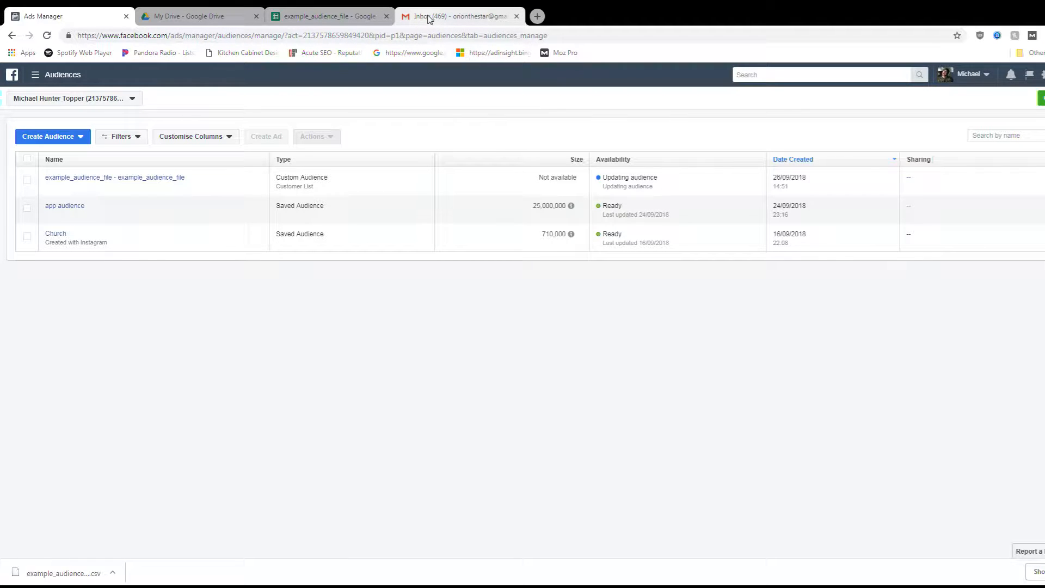
pyautogui.moveTo(571, 206)
pyautogui.moveTo(661, 181)
pyautogui.mouseDown()
pyautogui.moveTo(601, 179)
pyautogui.moveTo(665, 180)
pyautogui.mouseUp()
pyautogui.click(610, 179)
pyautogui.click(668, 180)
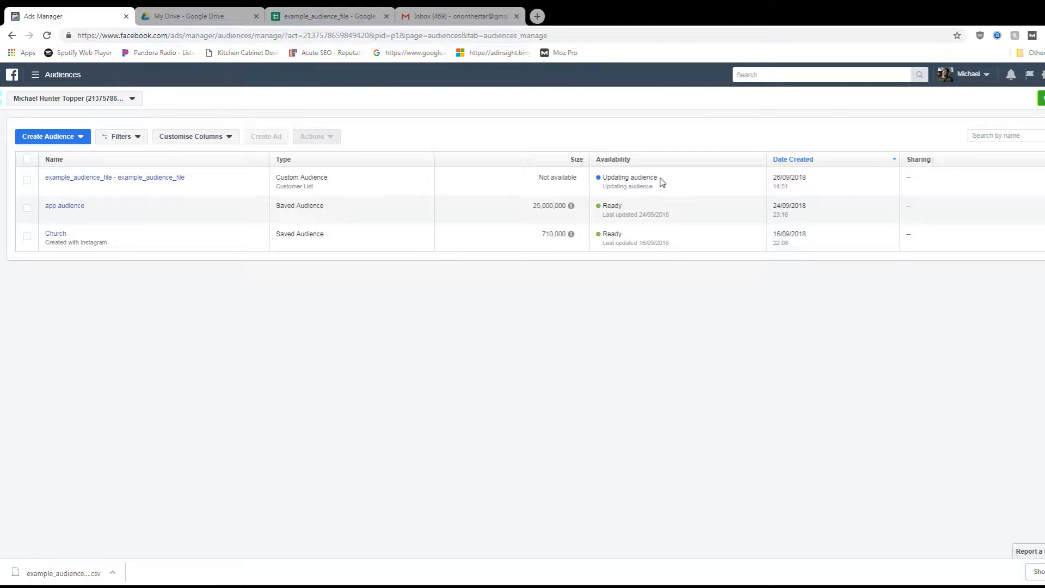
pyautogui.moveTo(601, 181); pyautogui.dragTo(657, 178)
pyautogui.click(636, 180)
pyautogui.moveTo(603, 180); pyautogui.dragTo(660, 182)
pyautogui.click(649, 184)
pyautogui.moveTo(163, 181)
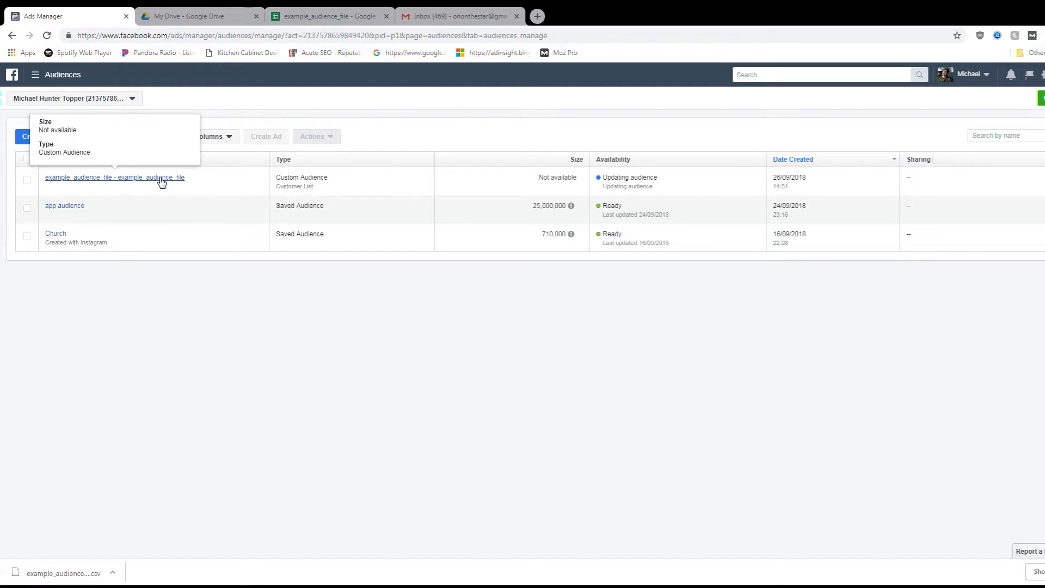